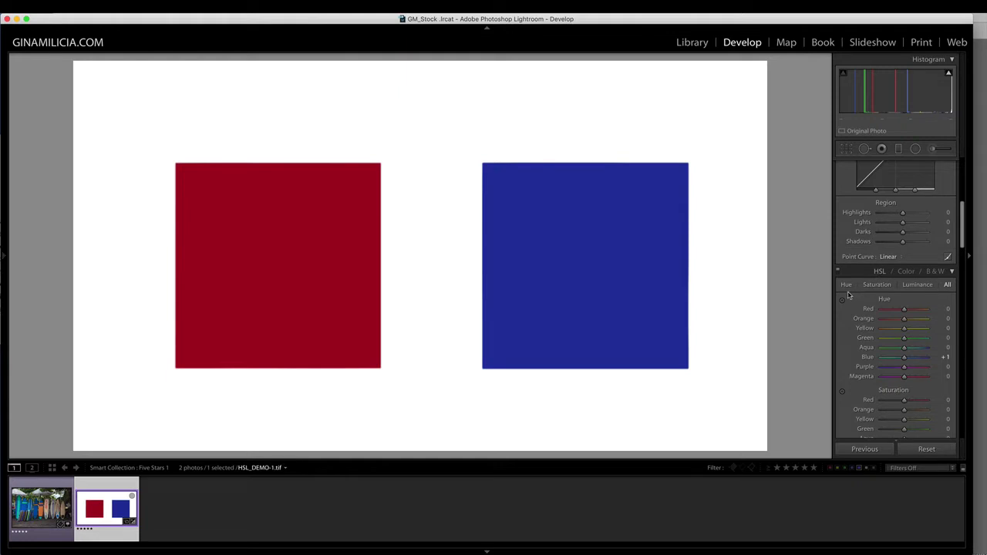
Step: Look through the Hue, Saturation, Luminance and combined views of the HSL adjustments
{"action": "scroll", "coordinate": [887, 289], "scroll_direction": "down", "scroll_amount": 3}
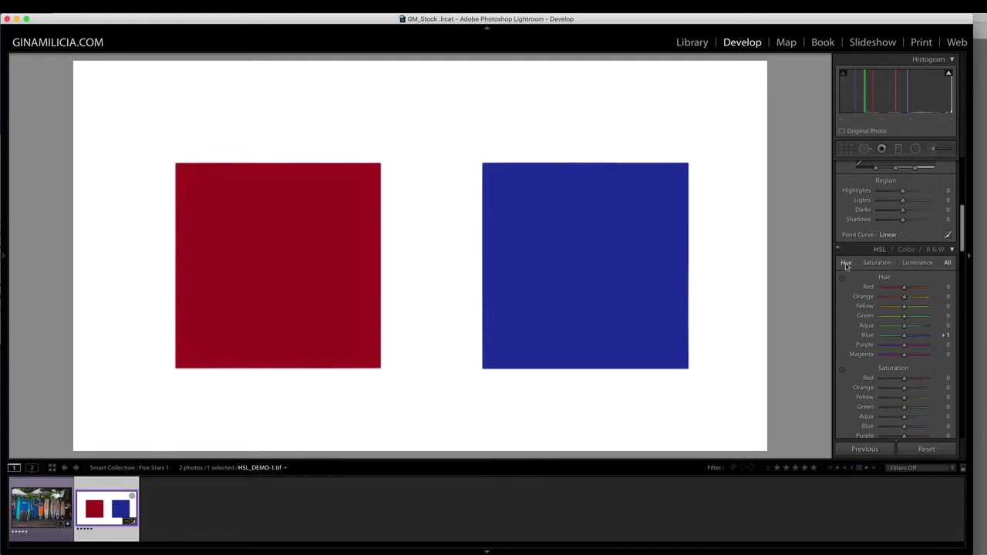
{"action": "left_click", "coordinate": [846, 266]}
{"action": "left_click", "coordinate": [875, 263]}
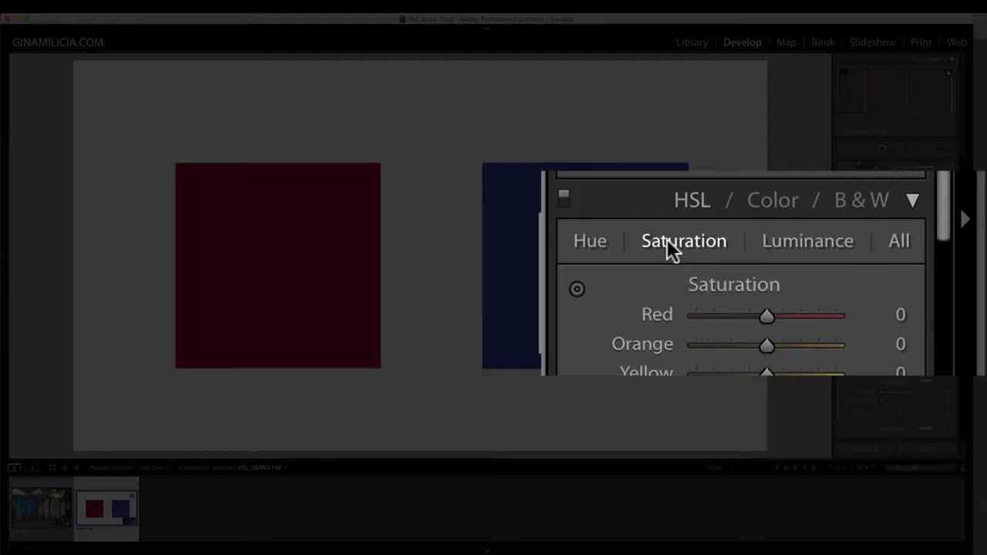
{"action": "left_click", "coordinate": [819, 241]}
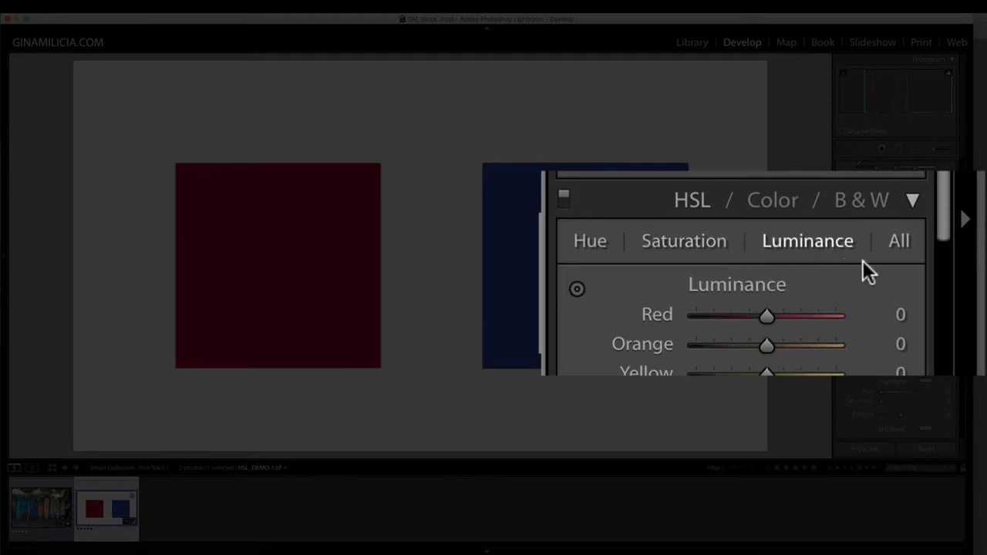
{"action": "left_click", "coordinate": [896, 241]}
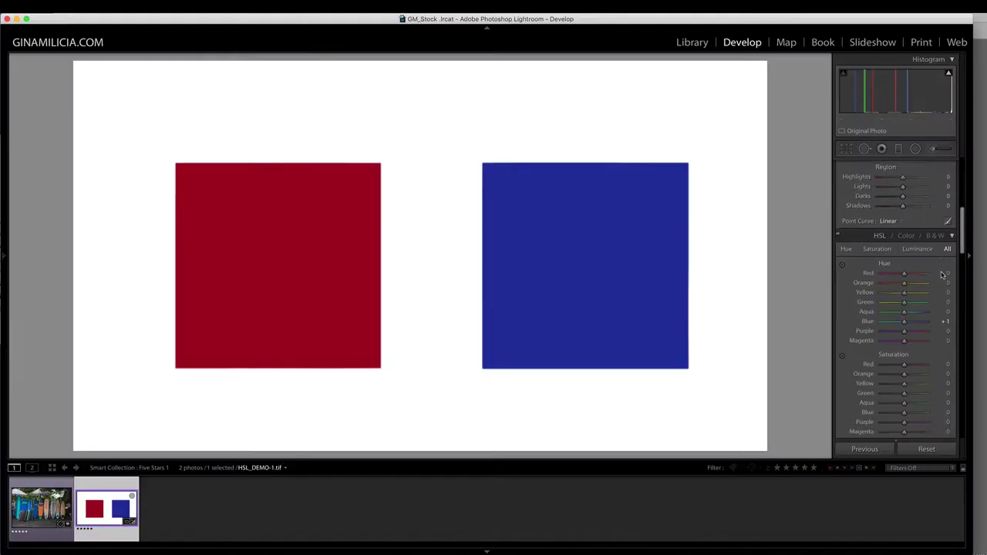
{"action": "scroll", "coordinate": [941, 273], "scroll_direction": "down", "scroll_amount": 3}
{"action": "scroll", "coordinate": [941, 274], "scroll_direction": "up", "scroll_amount": 5}
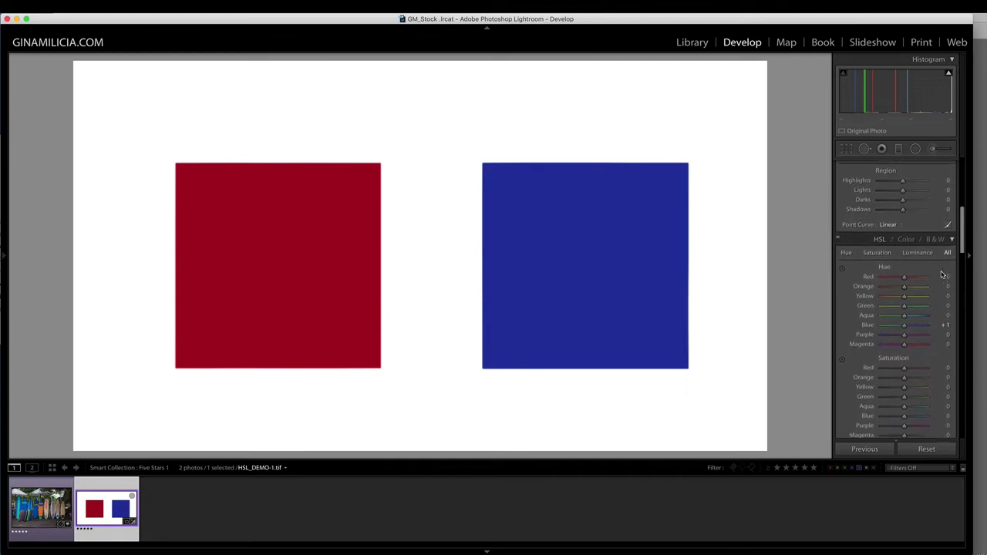
Step: Try shifting the colour chart's Red hue to +100 and reset it to 0
{"action": "left_click", "coordinate": [846, 286]}
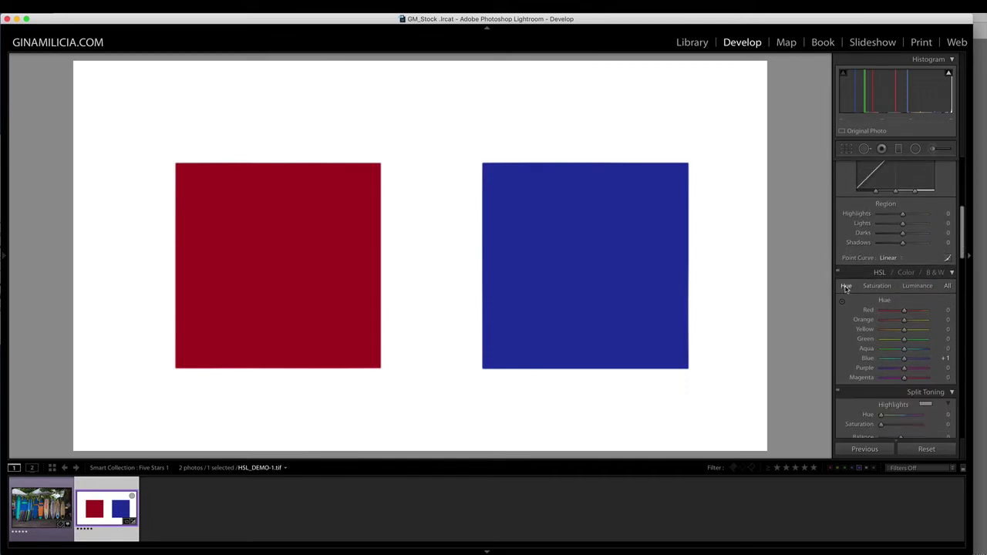
{"action": "scroll", "coordinate": [846, 289], "scroll_direction": "down", "scroll_amount": 1}
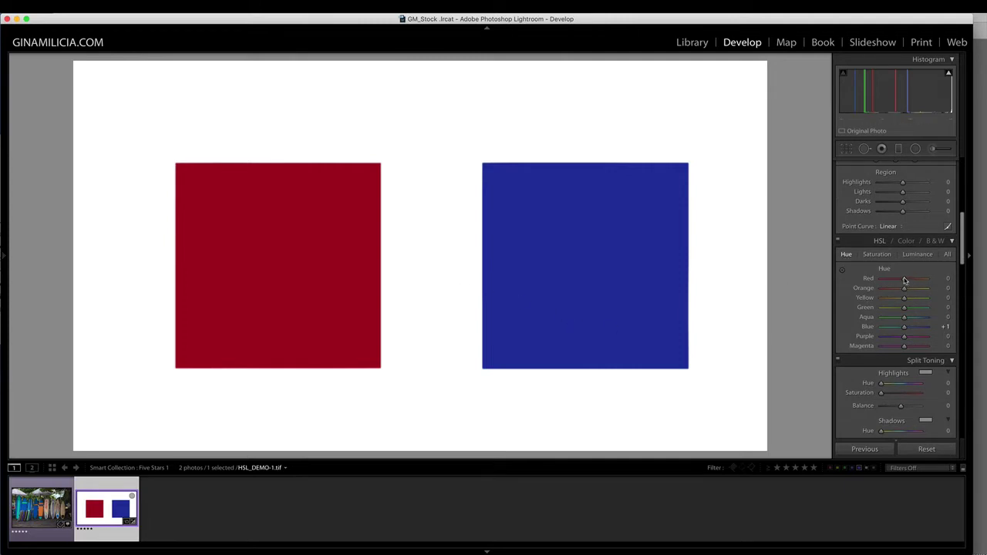
{"action": "left_click_drag", "start_coordinate": [905, 279], "coordinate": [905, 279]}
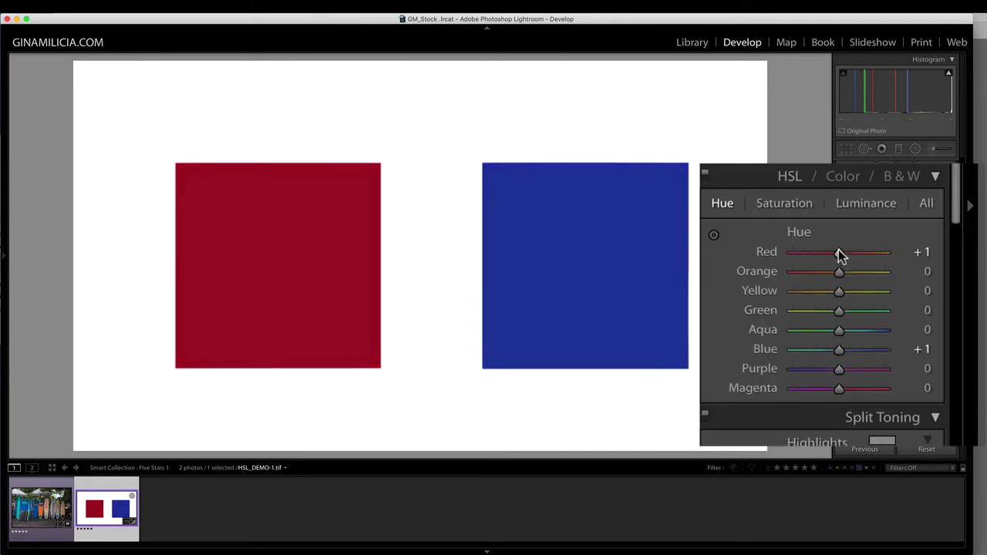
{"action": "left_click_drag", "start_coordinate": [839, 250], "coordinate": [895, 257]}
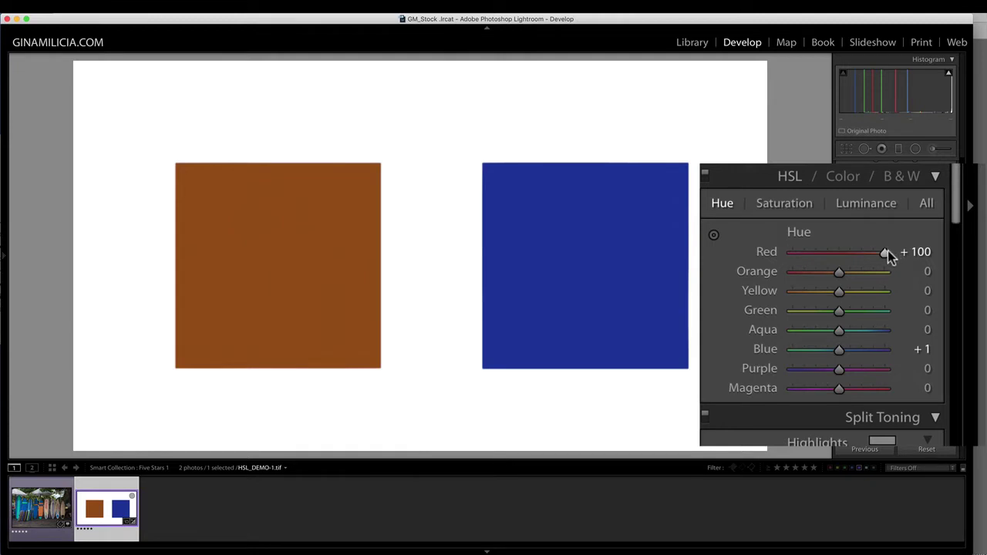
{"action": "left_click_drag", "start_coordinate": [888, 252], "coordinate": [839, 248]}
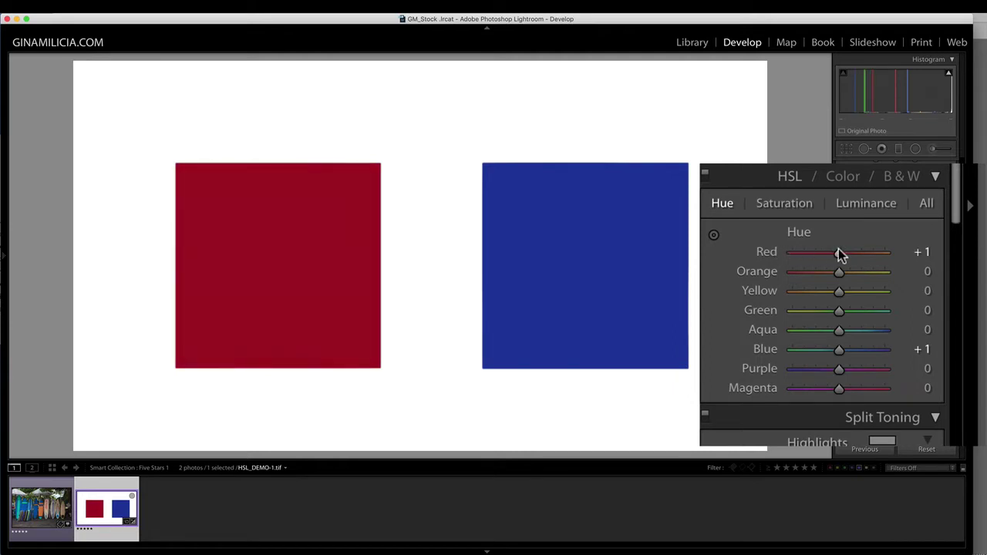
{"action": "double_click", "coordinate": [768, 252]}
Step: Try different Blue hue shifts on the colour chart and reset the Blue hue to 0
{"action": "mouse_move", "coordinate": [843, 349]}
{"action": "left_mouse_down"}
{"action": "mouse_move", "coordinate": [909, 353]}
{"action": "mouse_move", "coordinate": [787, 348]}
{"action": "mouse_move", "coordinate": [842, 349]}
{"action": "left_mouse_up"}
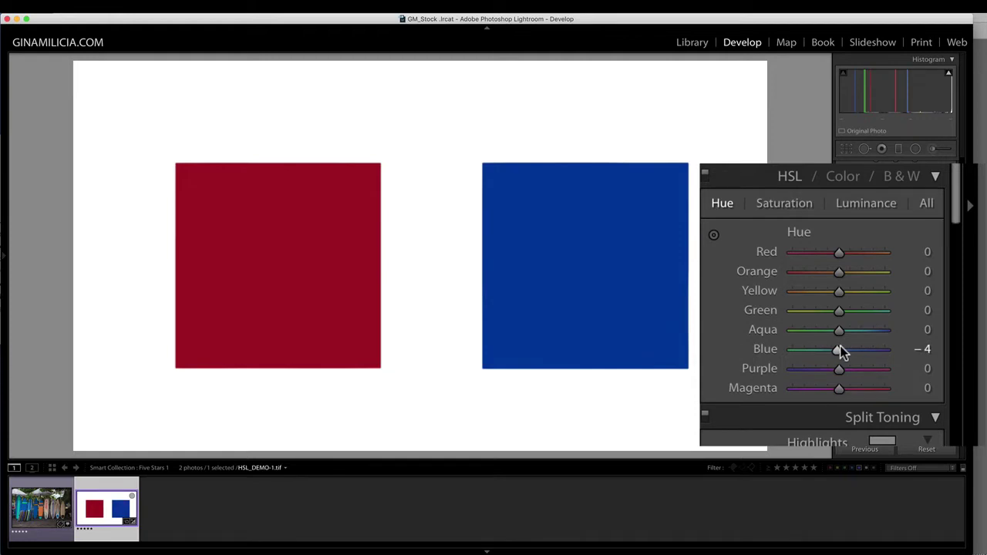
{"action": "mouse_move", "coordinate": [840, 347]}
{"action": "left_mouse_down"}
{"action": "mouse_move", "coordinate": [800, 348]}
{"action": "mouse_move", "coordinate": [880, 348]}
{"action": "mouse_move", "coordinate": [840, 349]}
{"action": "left_mouse_up"}
{"action": "double_click", "coordinate": [760, 349]}
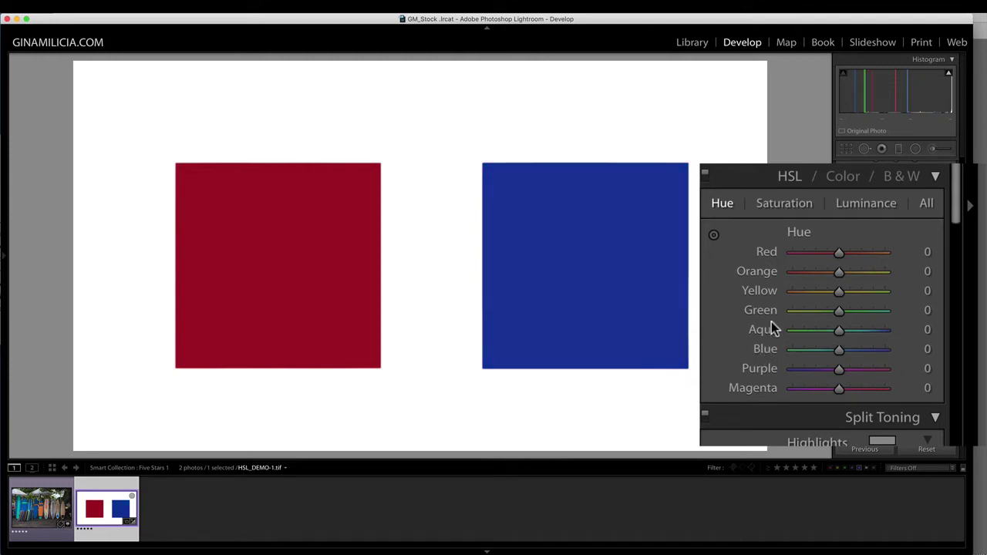
Step: Test the chart's Red saturation at -100, bring it back to -3, and set the Blue saturation to +4
{"action": "left_click", "coordinate": [793, 202]}
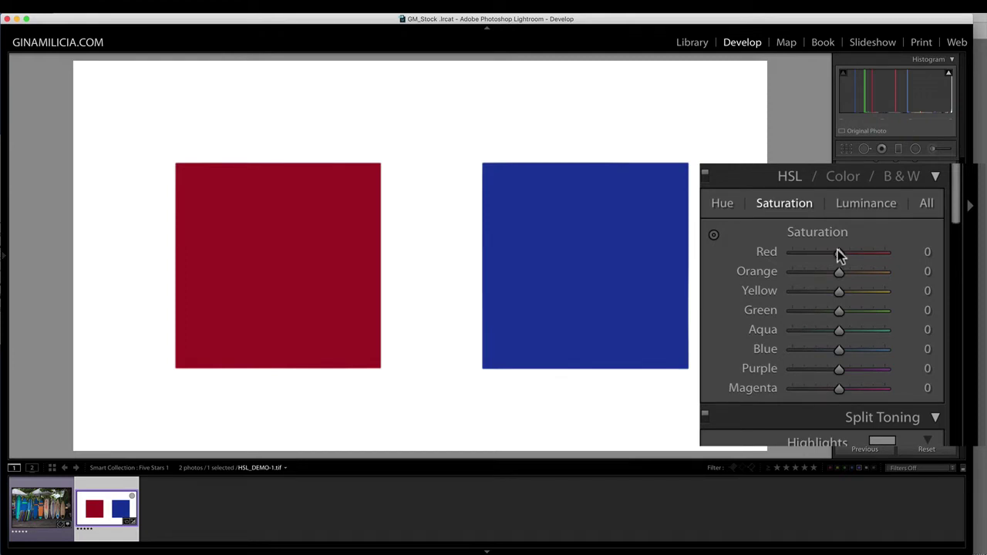
{"action": "left_click_drag", "start_coordinate": [838, 250], "coordinate": [783, 244]}
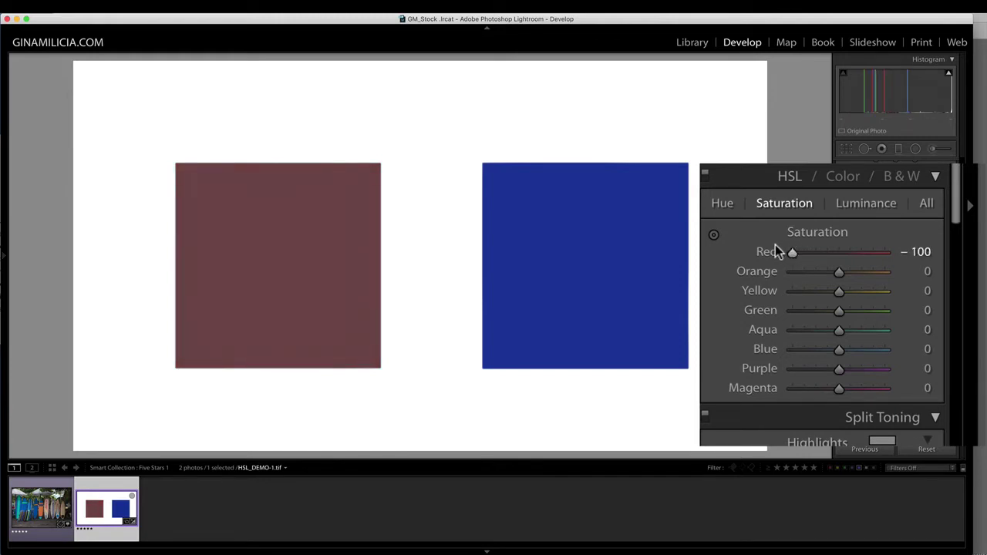
{"action": "left_click_drag", "start_coordinate": [776, 244], "coordinate": [838, 250]}
{"action": "mouse_move", "coordinate": [839, 350]}
{"action": "left_mouse_down"}
{"action": "mouse_move", "coordinate": [908, 355]}
{"action": "mouse_move", "coordinate": [793, 348]}
{"action": "mouse_move", "coordinate": [841, 349]}
{"action": "left_mouse_up"}
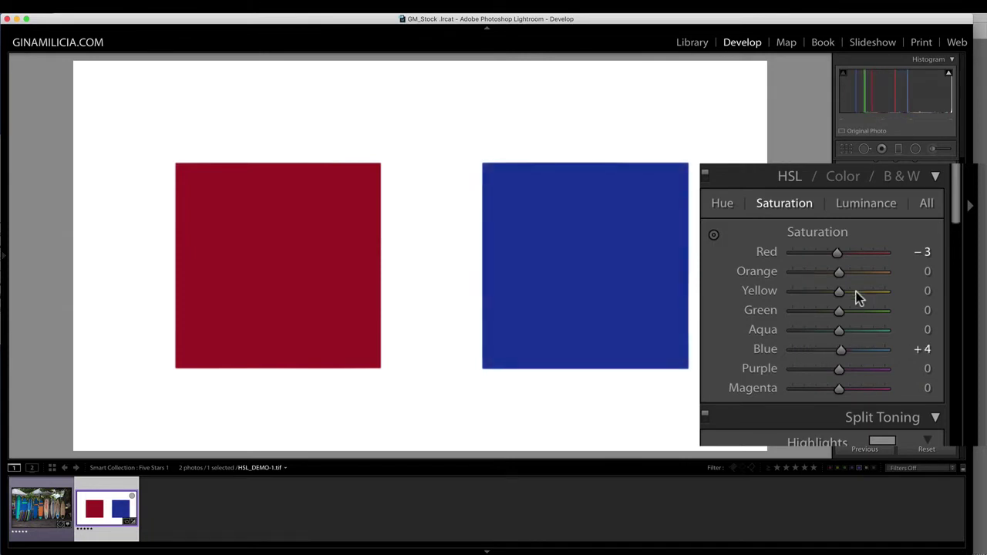
Step: Set the chart's Red luminance to +3 and its Blue luminance to -5, and readjust the Blue luminance
{"action": "left_click", "coordinate": [869, 199]}
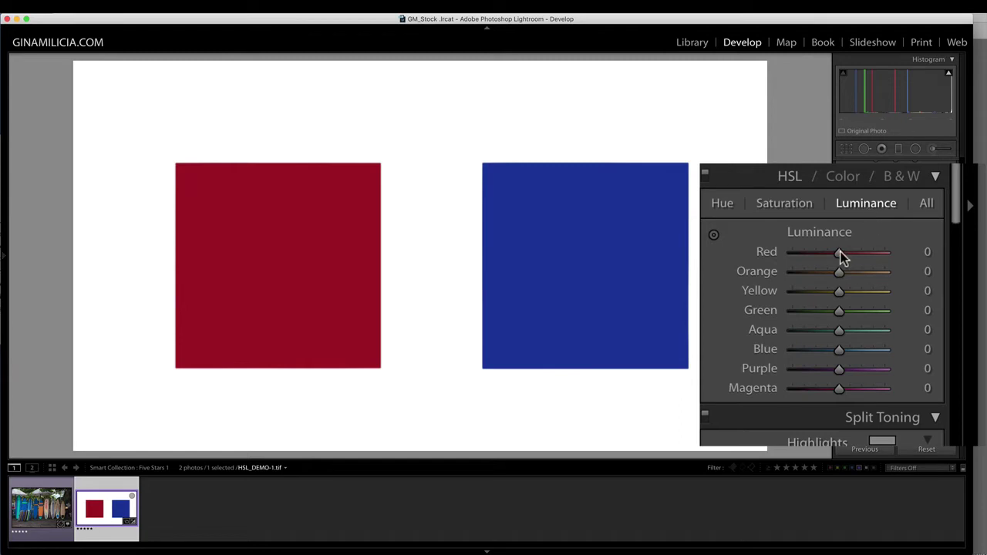
{"action": "mouse_move", "coordinate": [839, 251]}
{"action": "left_mouse_down"}
{"action": "mouse_move", "coordinate": [878, 260]}
{"action": "mouse_move", "coordinate": [894, 252]}
{"action": "mouse_move", "coordinate": [790, 251]}
{"action": "mouse_move", "coordinate": [839, 251]}
{"action": "left_mouse_up"}
{"action": "mouse_move", "coordinate": [839, 350]}
{"action": "left_mouse_down"}
{"action": "mouse_move", "coordinate": [913, 357]}
{"action": "mouse_move", "coordinate": [764, 349]}
{"action": "mouse_move", "coordinate": [839, 345]}
{"action": "left_mouse_up"}
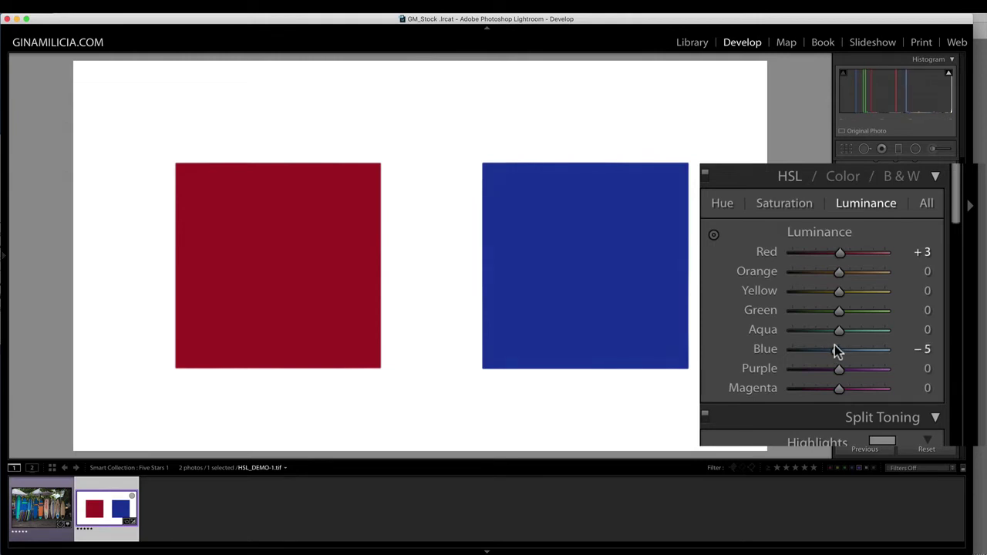
{"action": "mouse_move", "coordinate": [835, 345]}
{"action": "left_mouse_down"}
{"action": "mouse_move", "coordinate": [809, 342]}
{"action": "mouse_move", "coordinate": [855, 352]}
{"action": "mouse_move", "coordinate": [809, 348]}
{"action": "mouse_move", "coordinate": [843, 351]}
{"action": "left_mouse_up"}
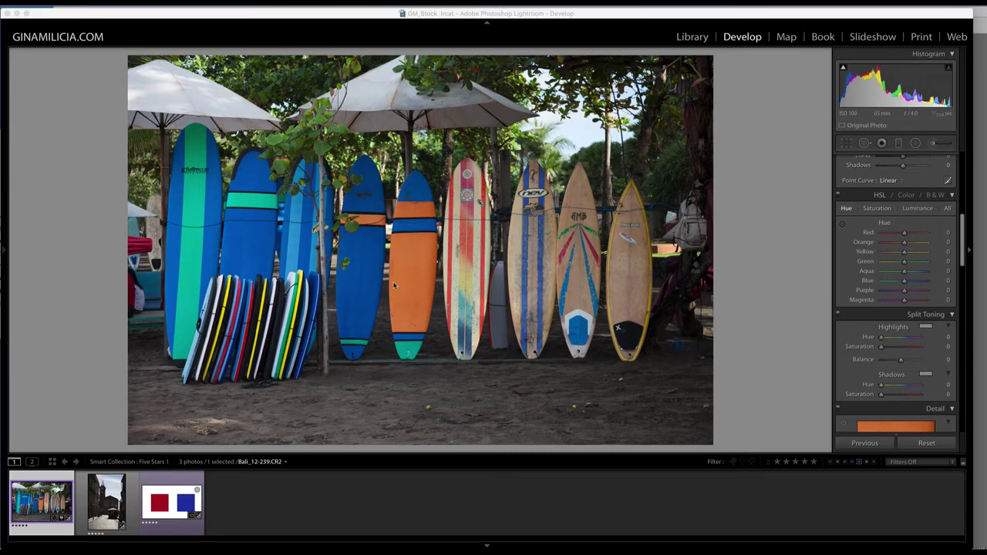
Step: Set the Orange hue of the surfboard photo to -100 to turn the orange board red
{"action": "left_click", "coordinate": [847, 211]}
{"action": "left_click", "coordinate": [847, 210]}
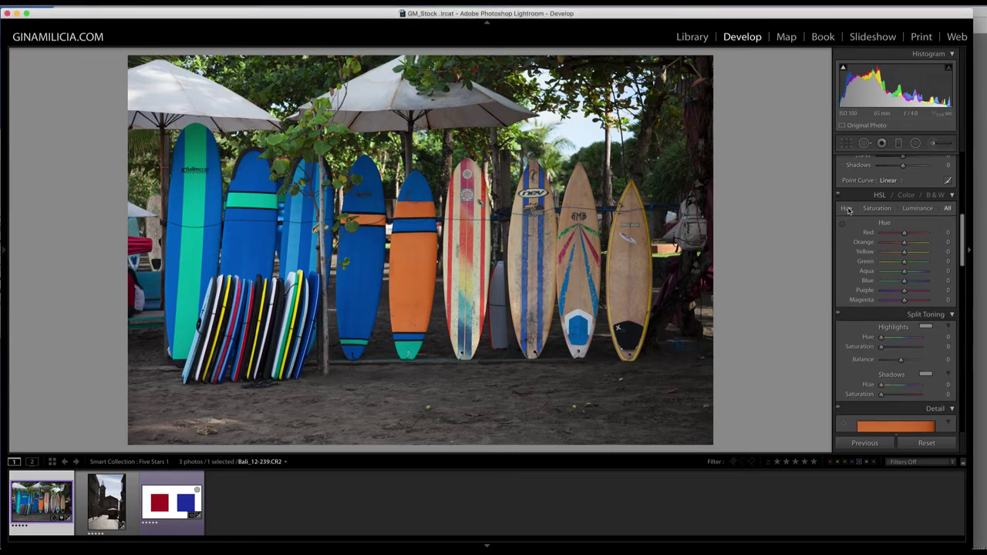
{"action": "left_click", "coordinate": [847, 210]}
{"action": "left_click", "coordinate": [848, 209]}
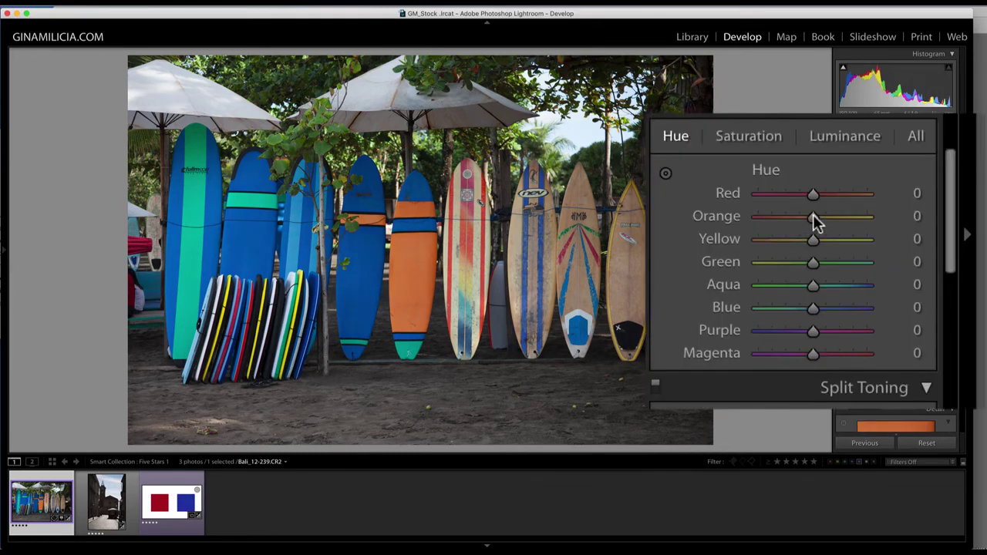
{"action": "left_click_drag", "start_coordinate": [813, 217], "coordinate": [754, 217]}
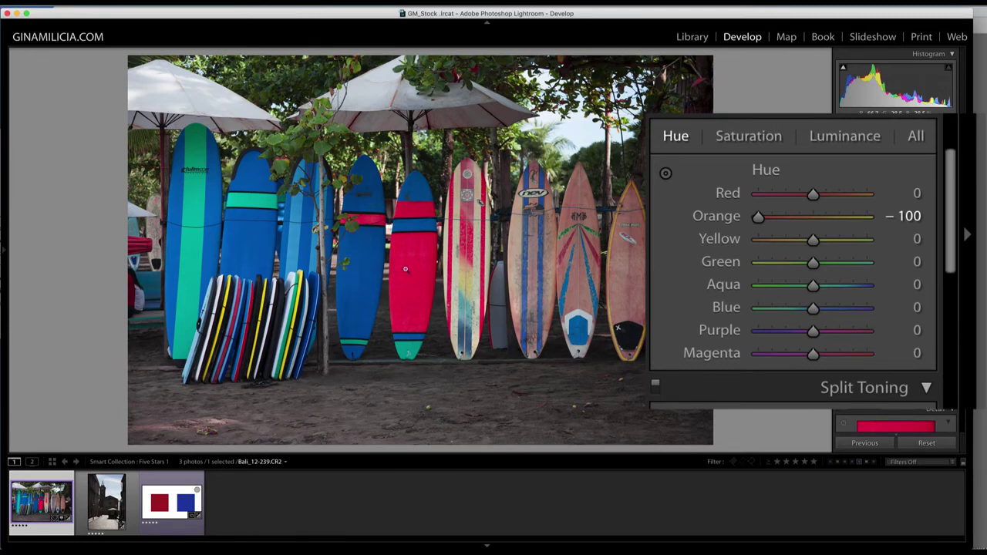
Step: Set the surfboard photo's Orange saturation to -27 and its Orange luminance to +23
{"action": "left_click", "coordinate": [730, 139]}
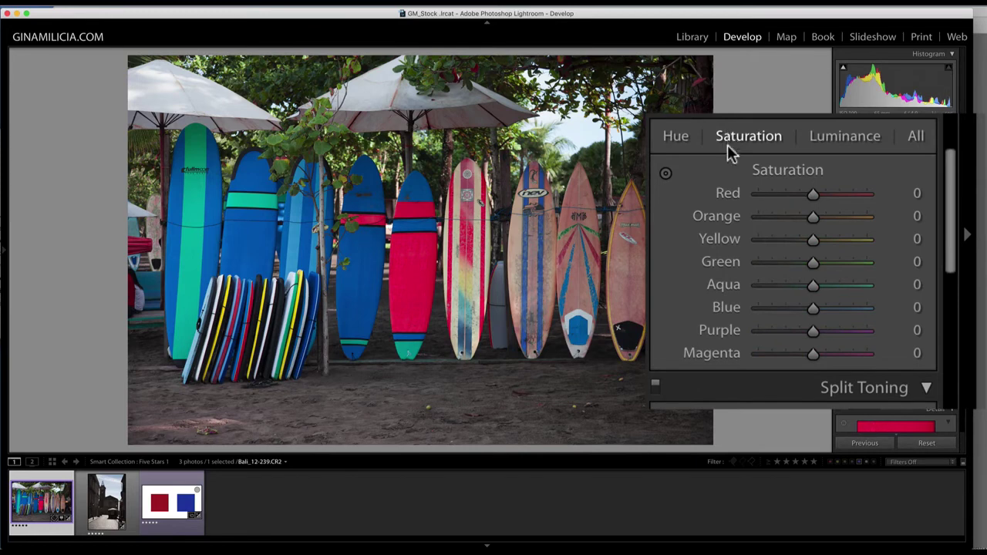
{"action": "left_click_drag", "start_coordinate": [812, 220], "coordinate": [801, 220]}
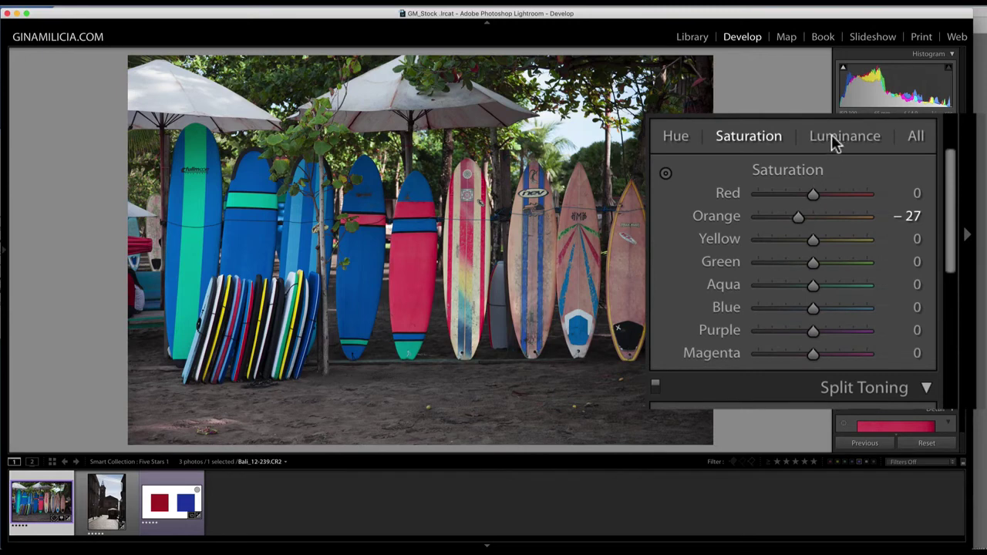
{"action": "left_click", "coordinate": [837, 139]}
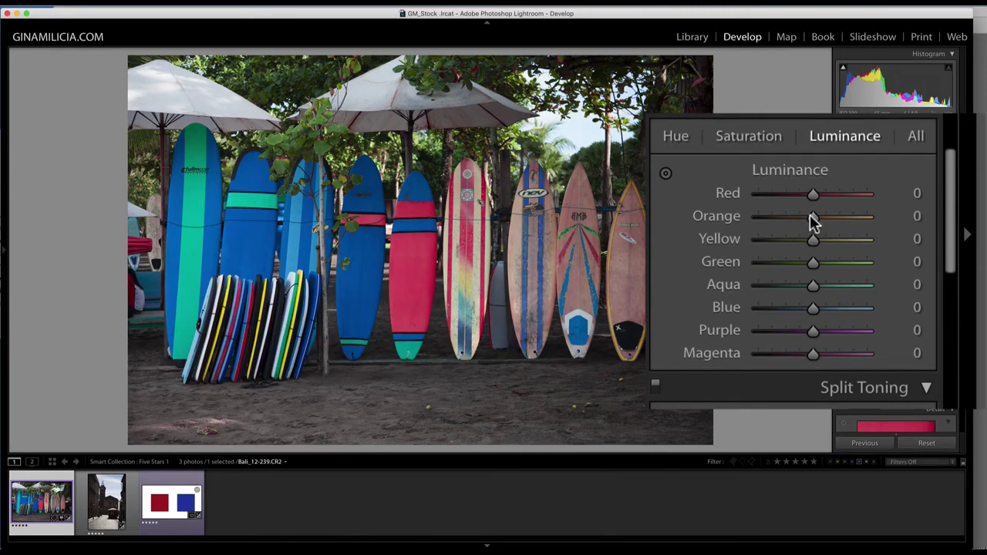
{"action": "mouse_move", "coordinate": [812, 219]}
{"action": "left_mouse_down"}
{"action": "mouse_move", "coordinate": [803, 220]}
{"action": "mouse_move", "coordinate": [825, 221]}
{"action": "left_mouse_up"}
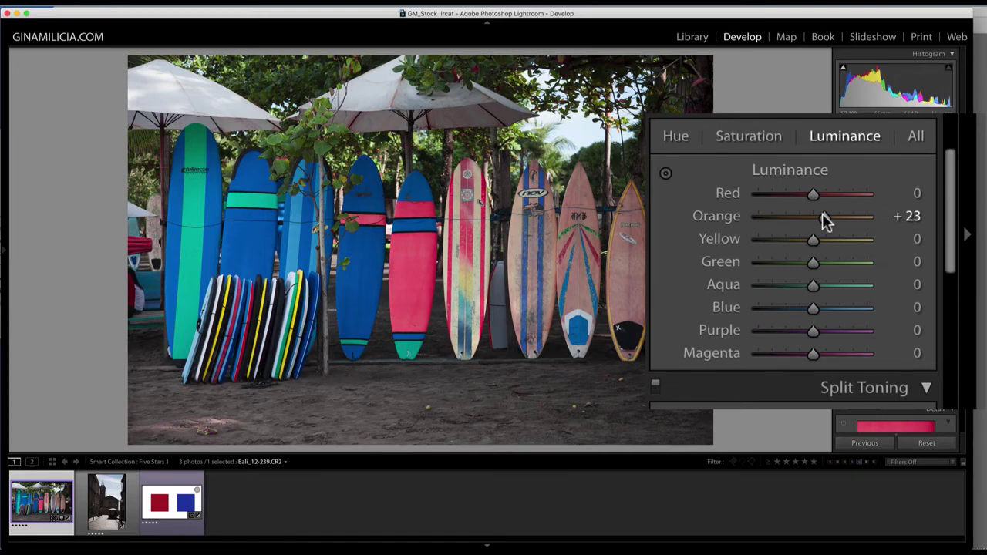
Step: Open the church street photo Sicily16__2499.CR2, try lowering its Highlights, and reset them to 0
{"action": "left_click", "coordinate": [131, 500]}
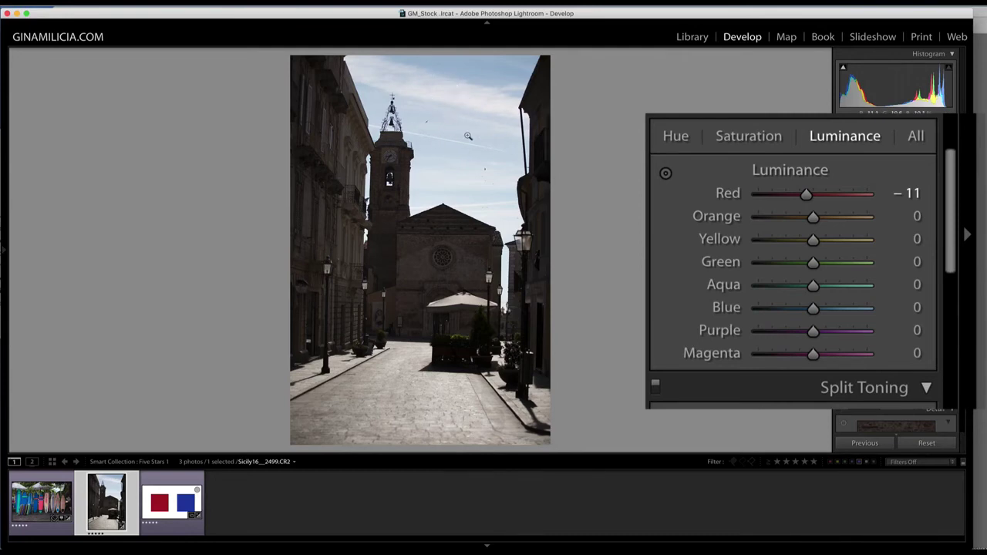
{"action": "scroll", "coordinate": [868, 137], "scroll_direction": "up", "scroll_amount": 10}
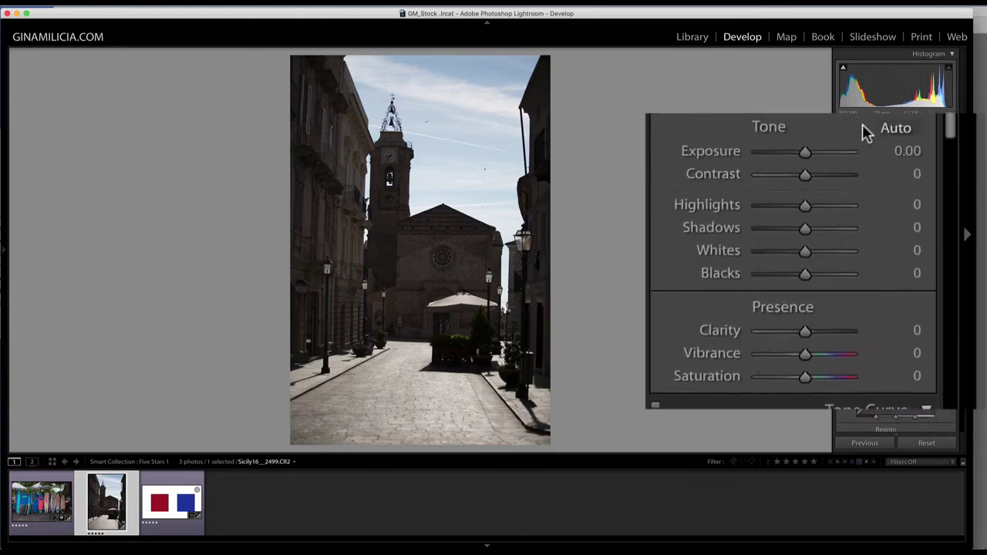
{"action": "left_click_drag", "start_coordinate": [804, 206], "coordinate": [768, 203]}
{"action": "double_click", "coordinate": [697, 205]}
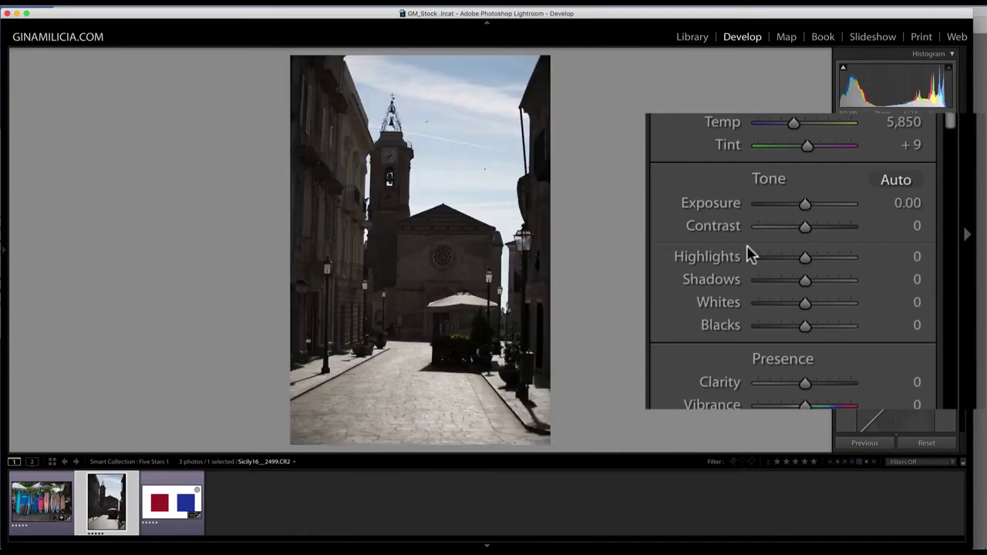
Step: Darken the sky of the church photo by setting the HSL Blue luminance to -66
{"action": "scroll", "coordinate": [747, 250], "scroll_direction": "down", "scroll_amount": 5}
{"action": "scroll", "coordinate": [747, 246], "scroll_direction": "down", "scroll_amount": 6}
{"action": "scroll", "coordinate": [747, 245], "scroll_direction": "up", "scroll_amount": 4}
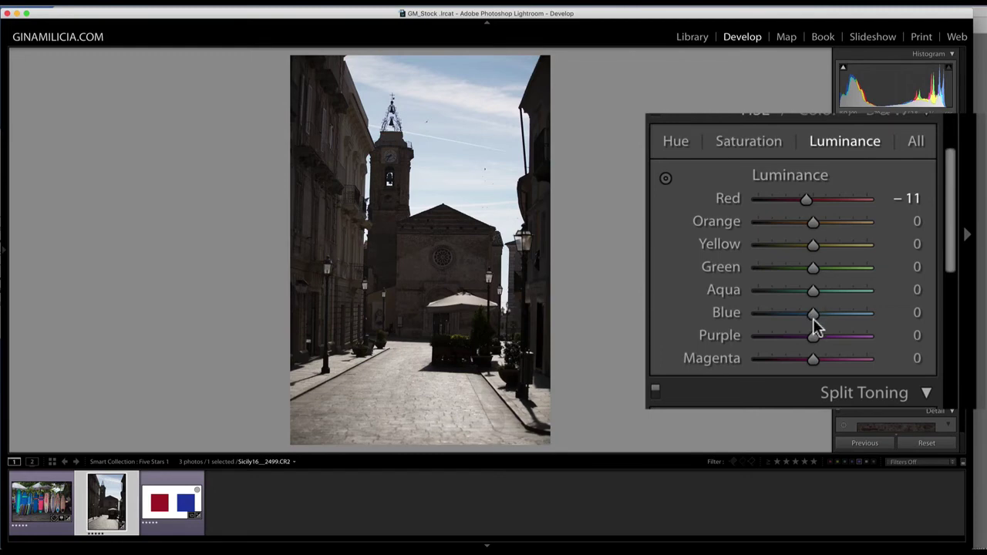
{"action": "left_click_drag", "start_coordinate": [814, 313], "coordinate": [777, 310]}
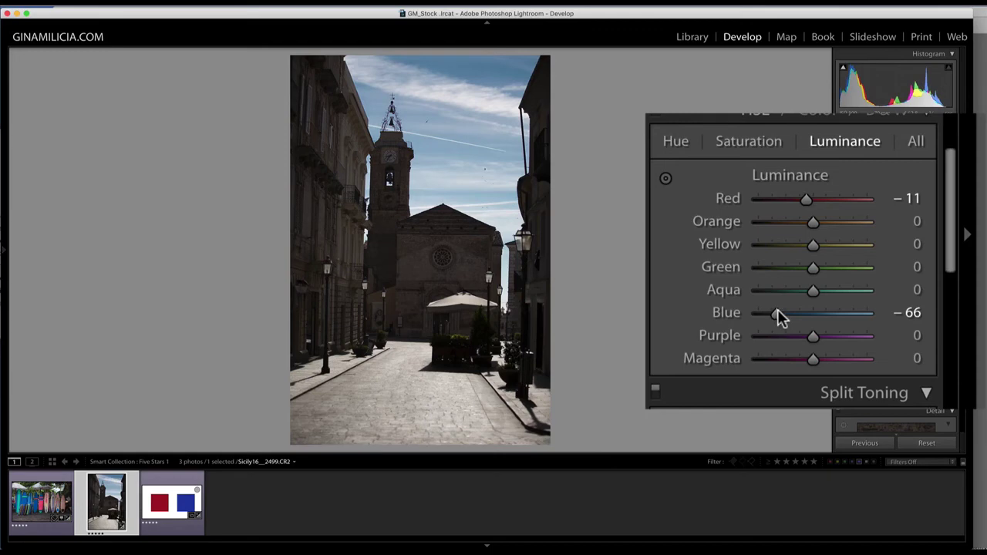
Step: Compare the darkened sky with the photo's original state by switching between the before and after views
{"action": "key", "text": "backslash"}
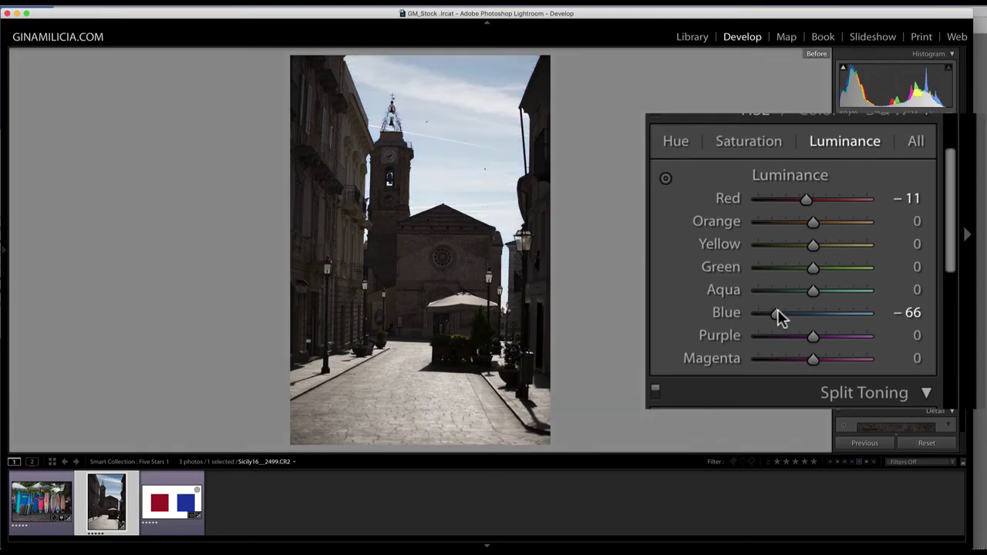
{"action": "key", "text": "backslash"}
{"action": "key", "text": "backslash"}
{"action": "key", "text": "backslash"}
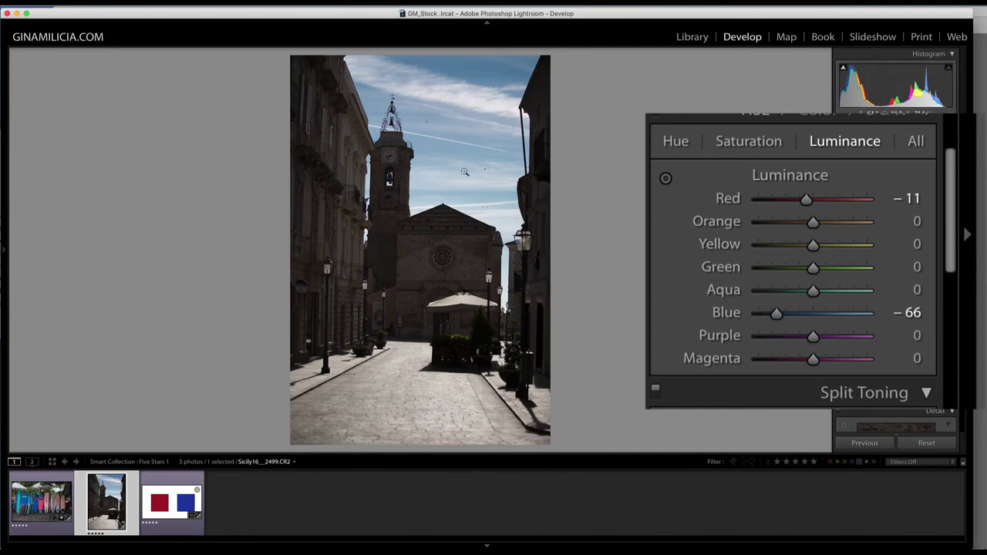
Step: Reset the Blue luminance and darken the sky with the targeted luminance adjustment, bringing Blue to -88 and Aqua to -7
{"action": "double_click", "coordinate": [723, 311]}
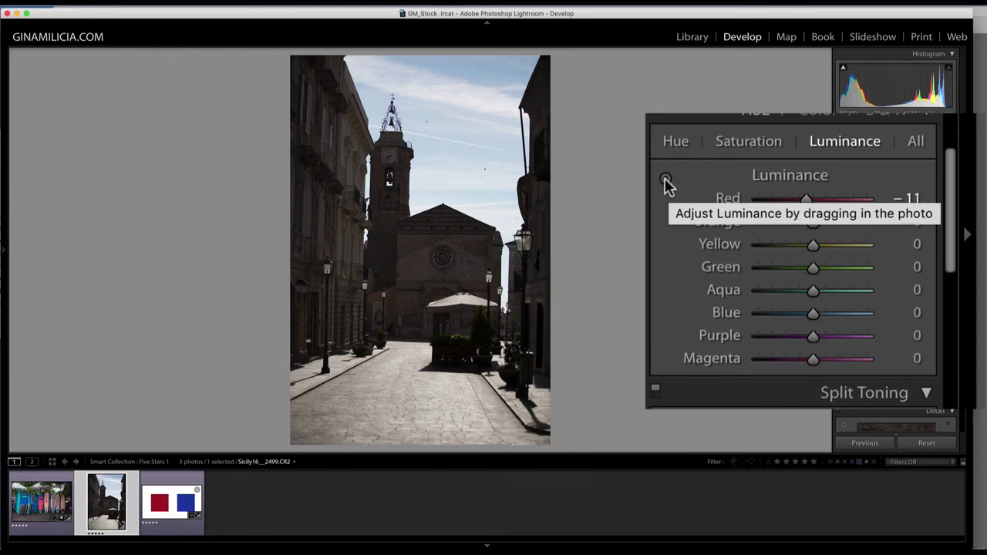
{"action": "left_click", "coordinate": [666, 182]}
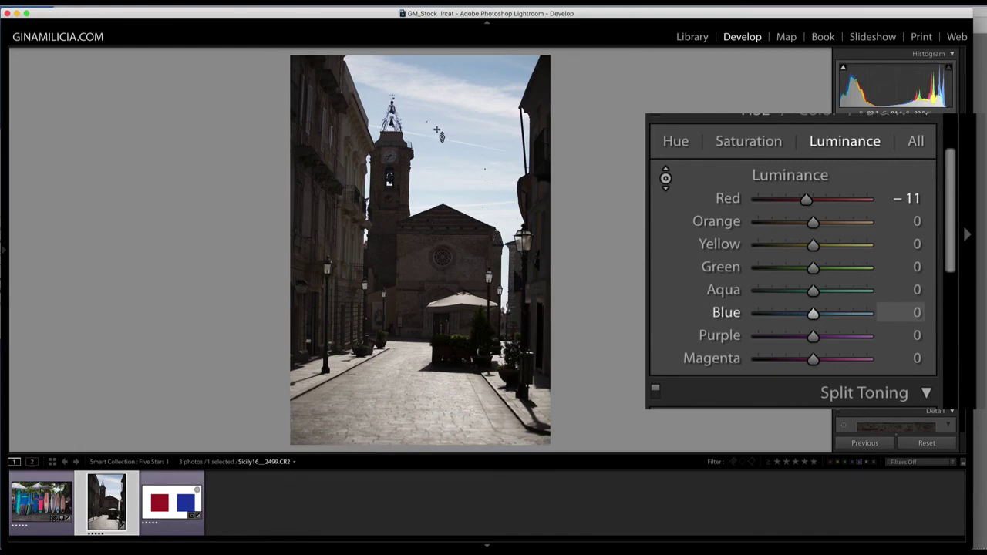
{"action": "left_click_drag", "start_coordinate": [463, 116], "coordinate": [463, 184]}
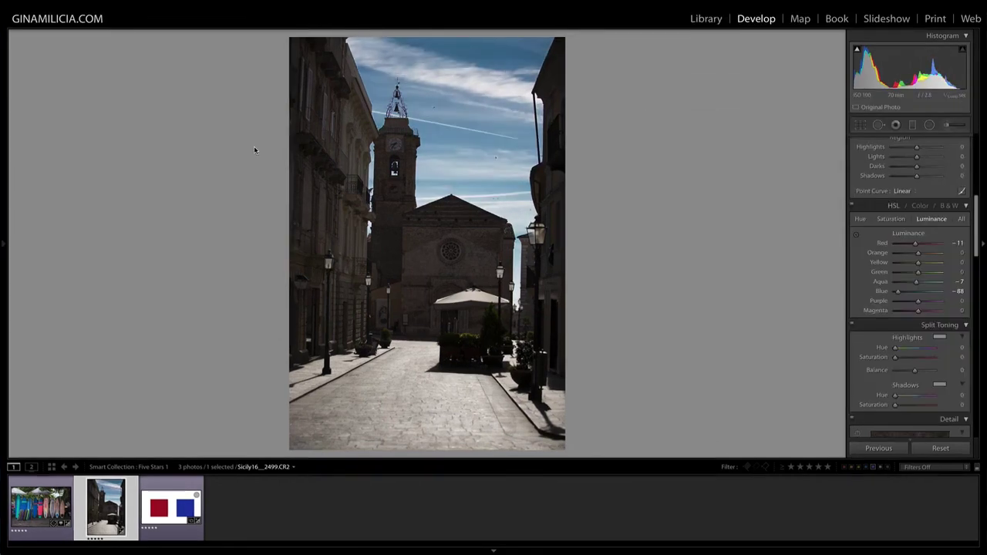